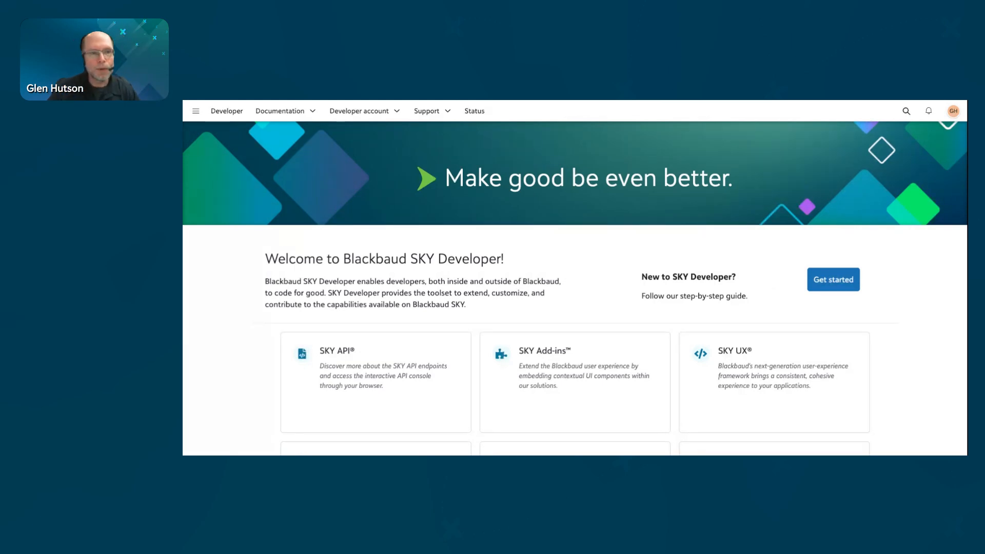
- Open the SKY Developer getting started guide and review its section on creating a developer account
{"action": "left_click", "coordinate": [832, 281]}
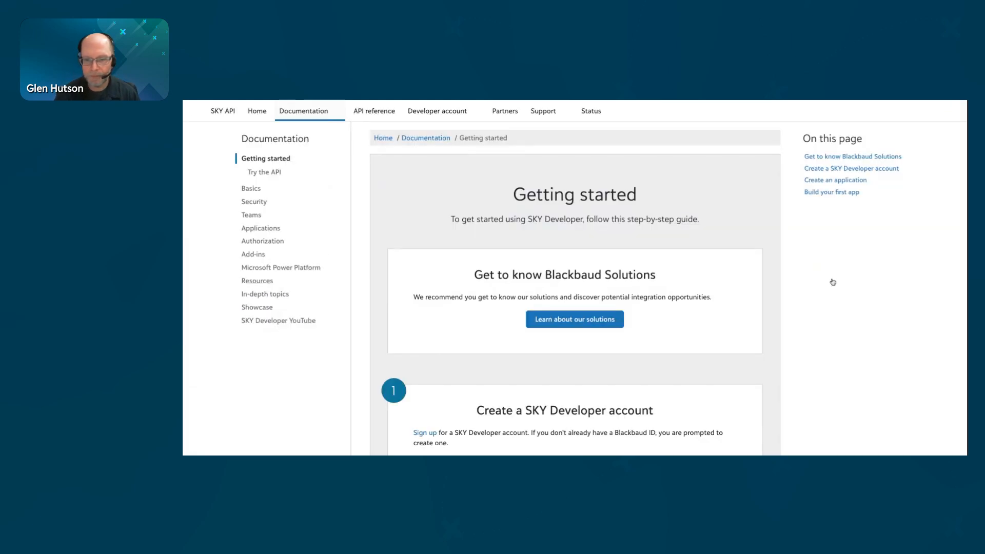
{"action": "scroll", "coordinate": [644, 289], "scroll_direction": "down", "scroll_amount": 4}
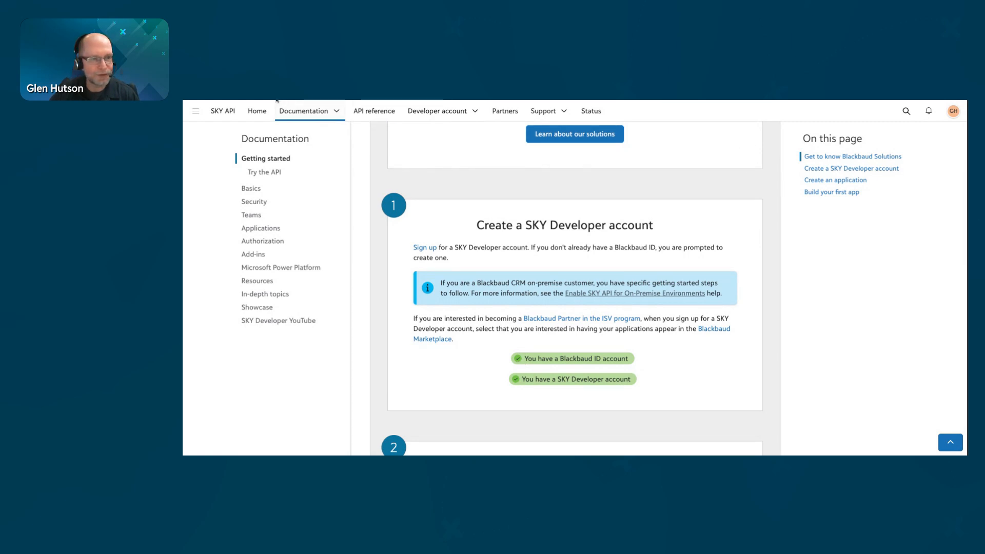
{"action": "key", "text": "super+r"}
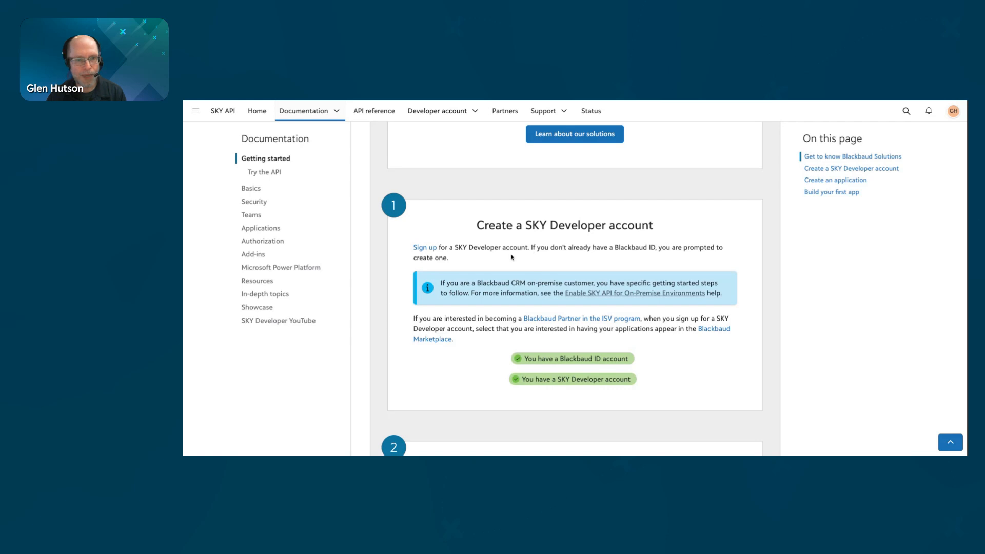
- Open the list of owned applications in the developer account
{"action": "left_click", "coordinate": [437, 113]}
{"action": "left_click", "coordinate": [437, 111]}
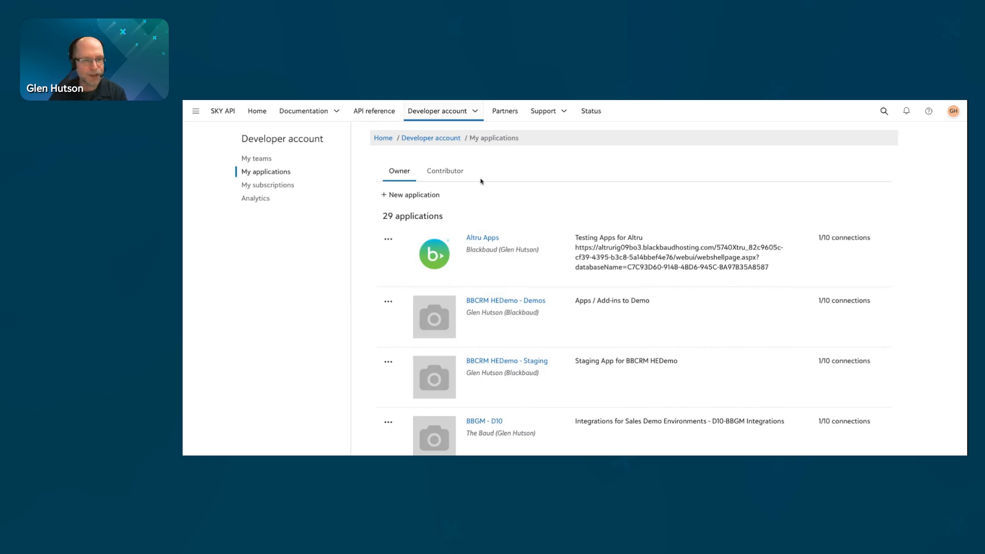
{"action": "scroll", "coordinate": [472, 179], "scroll_direction": "up", "scroll_amount": 1}
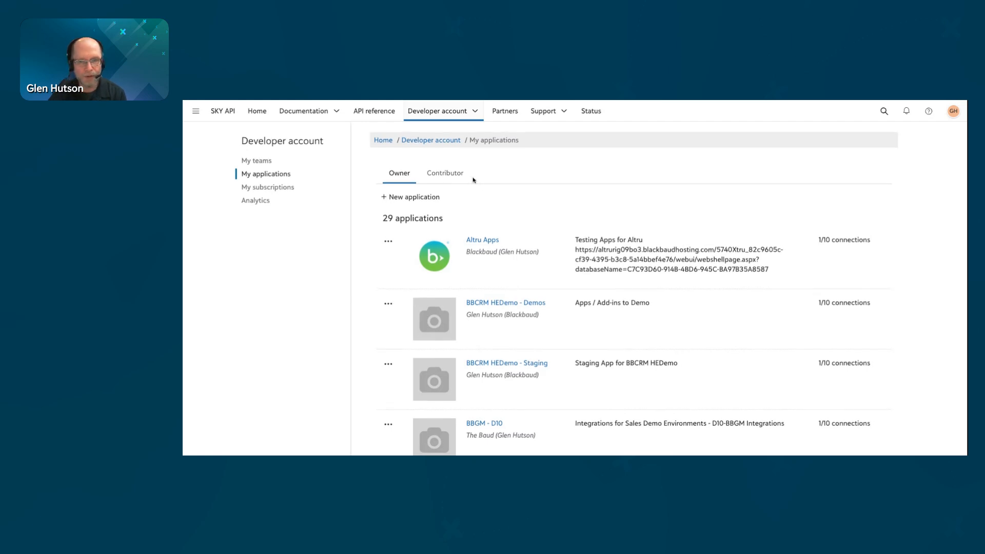
- Start a new application named "My Workshop App" with the details "This is an app I created for the Workshop."
{"action": "left_click", "coordinate": [408, 195]}
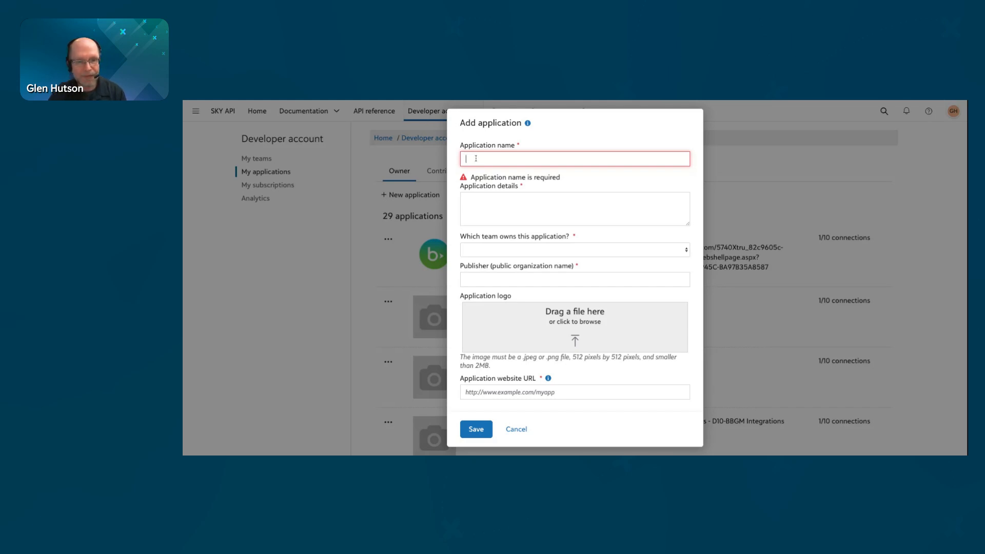
{"action": "type", "text": "My"}
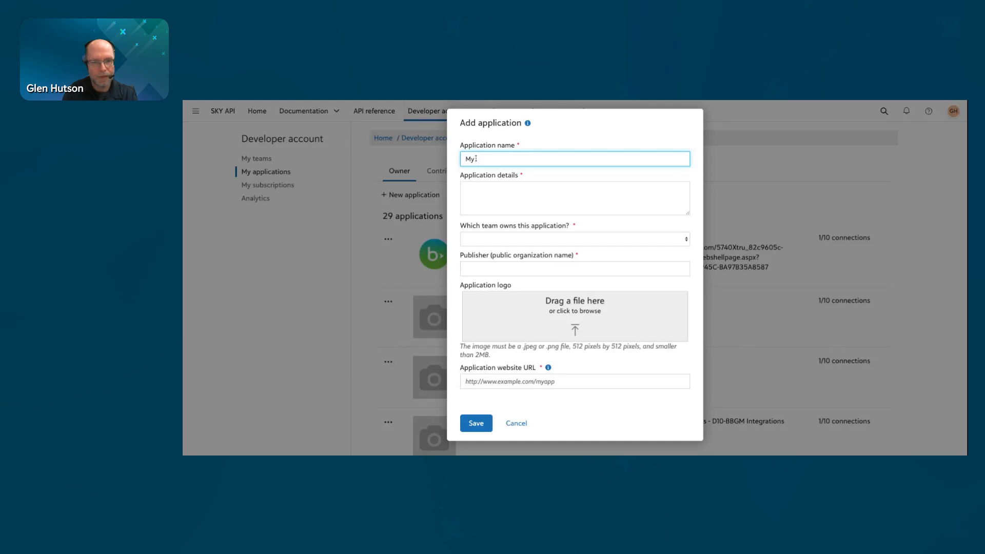
{"action": "type", "text": " Worksh"}
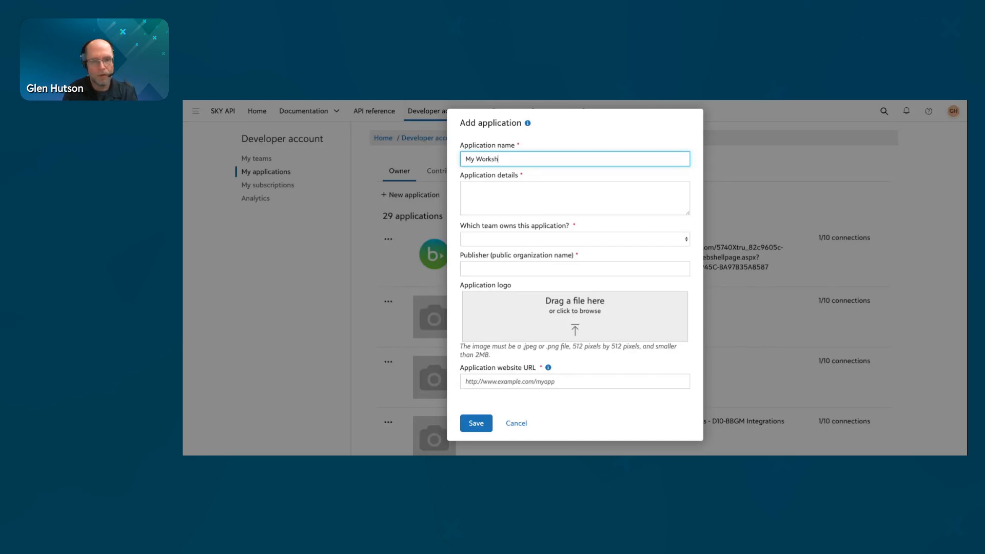
{"action": "type", "text": "op App"}
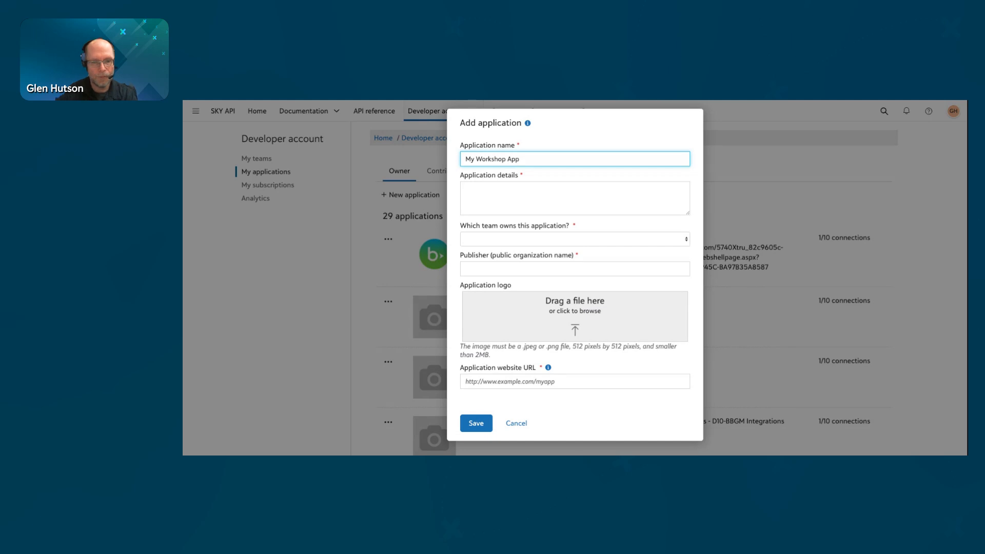
{"action": "left_click", "coordinate": [486, 190]}
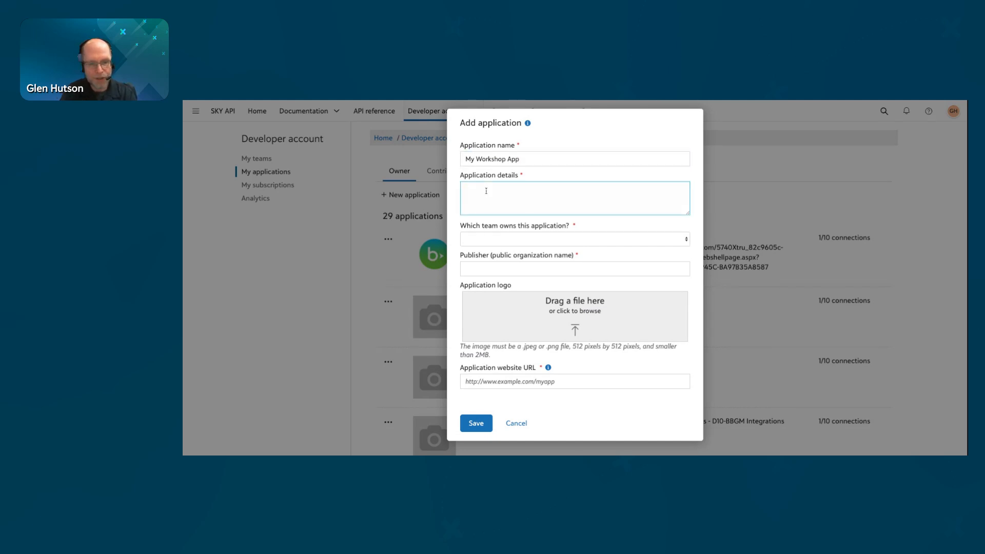
{"action": "type", "text": "This is n"}
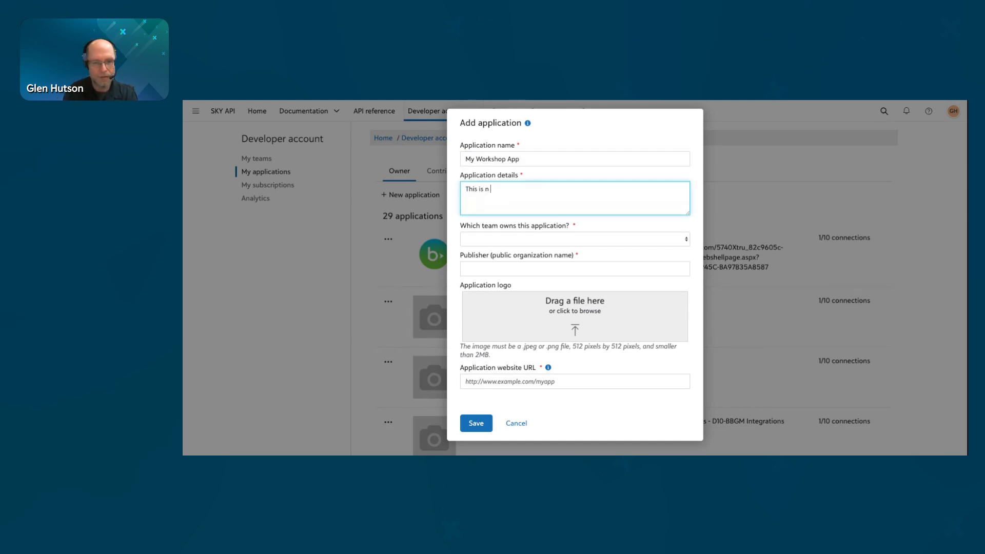
{"action": "type", "text": "n app I create"}
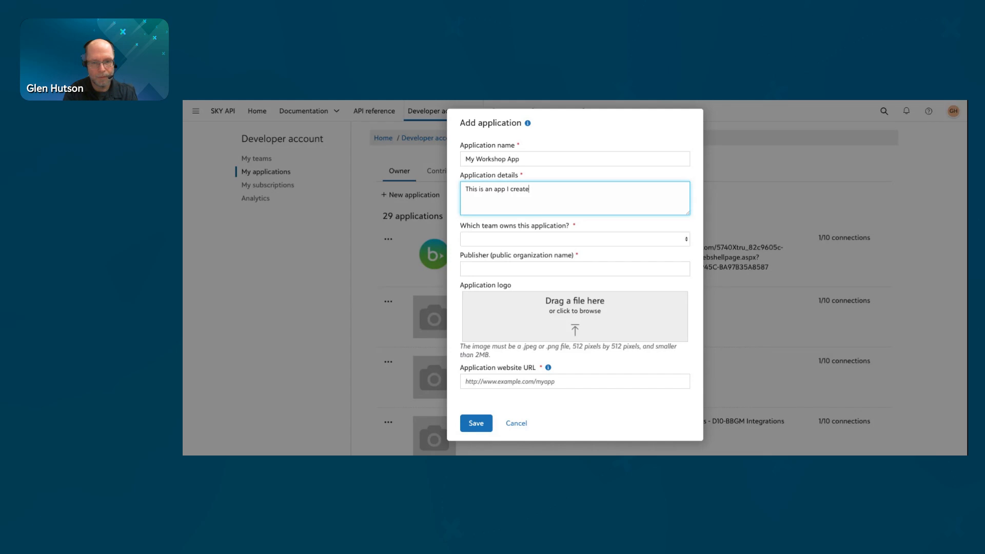
{"action": "type", "text": "d for the Workshop."}
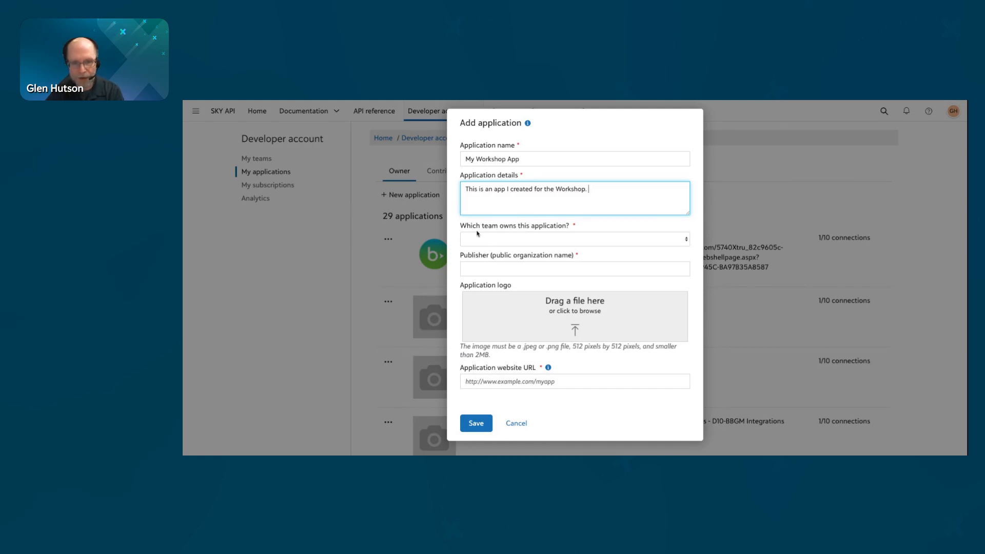
- Set the application's ownership to "Not owned by a team" and enter the publisher's full name
{"action": "left_click", "coordinate": [556, 240]}
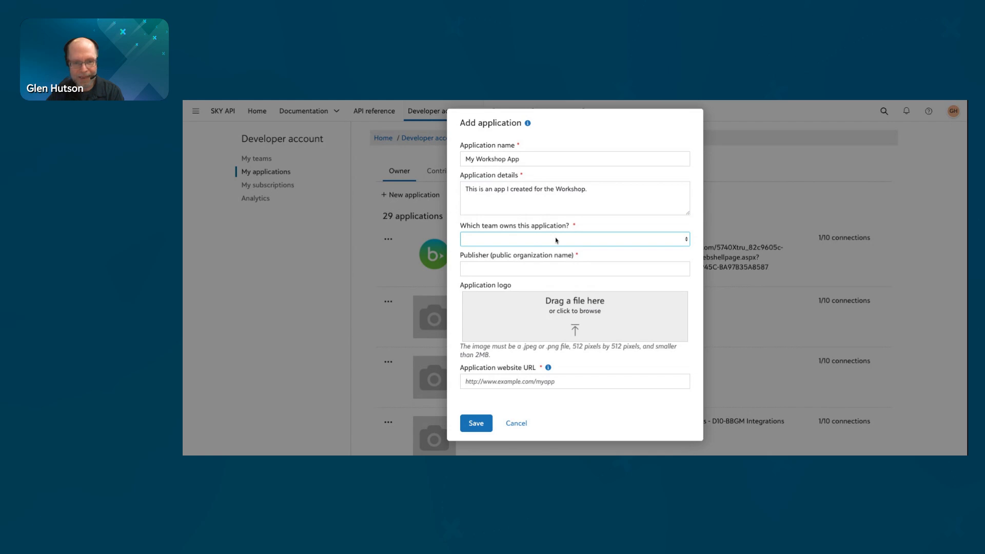
{"action": "left_click", "coordinate": [546, 255]}
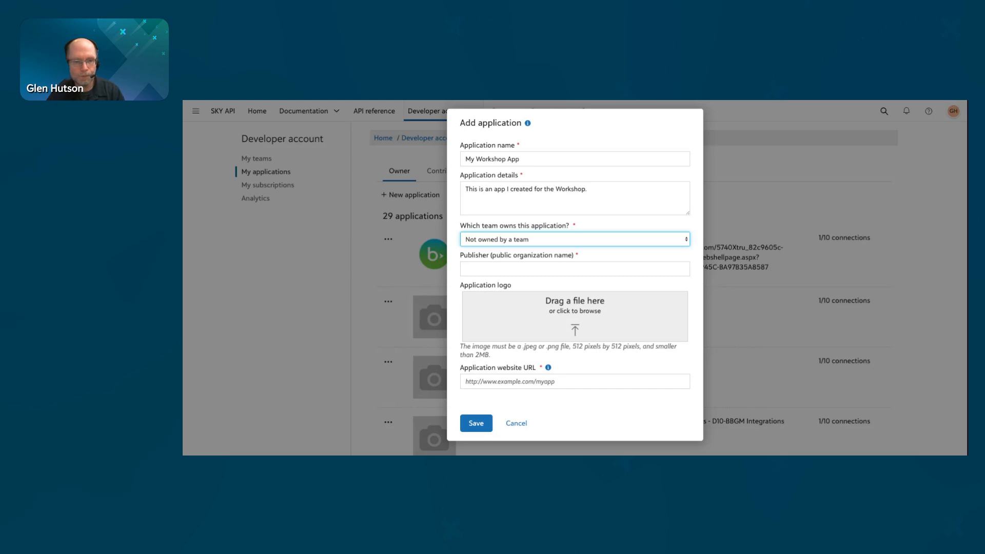
{"action": "left_click", "coordinate": [498, 267]}
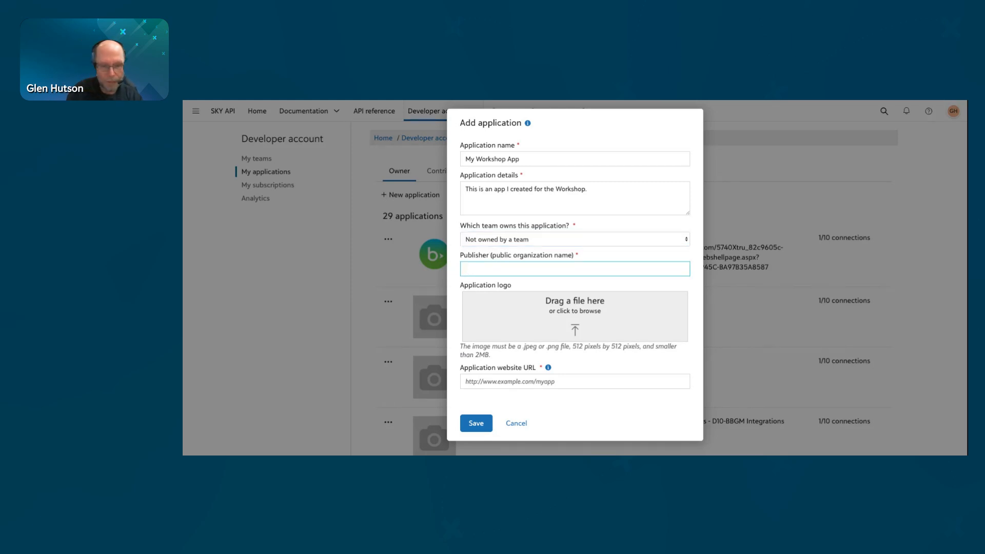
{"action": "type", "text": "Glen Hutson"}
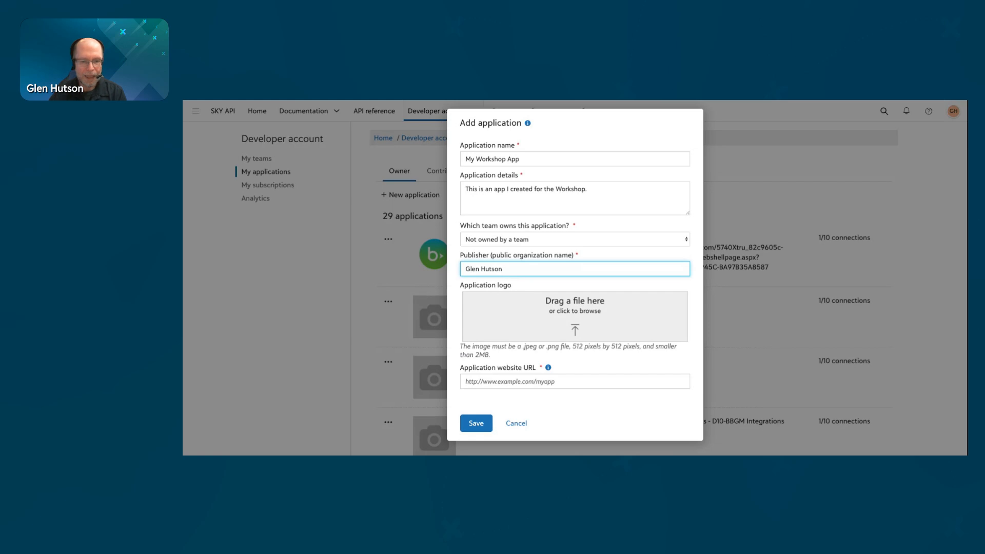
{"action": "left_click", "coordinate": [505, 386]}
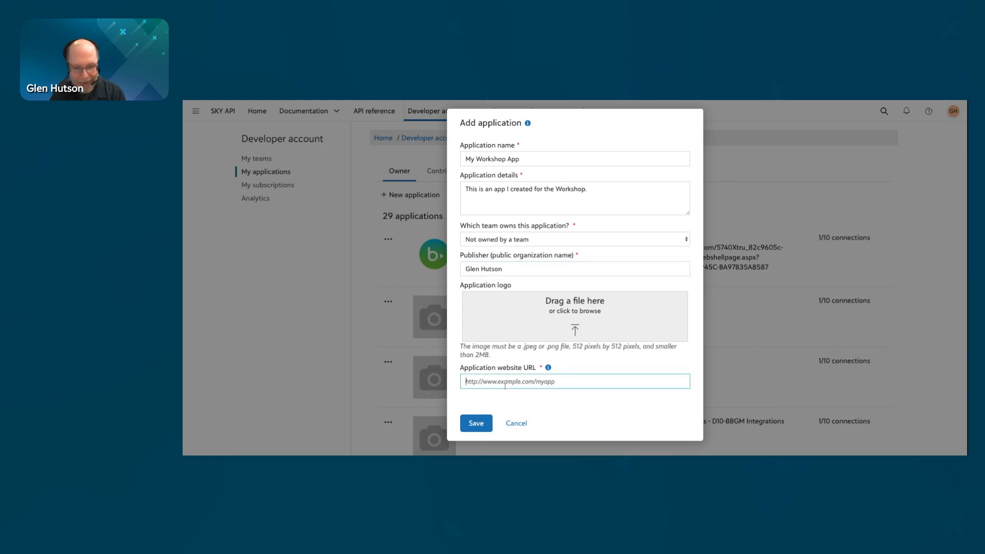
{"action": "type", "text": "https"}
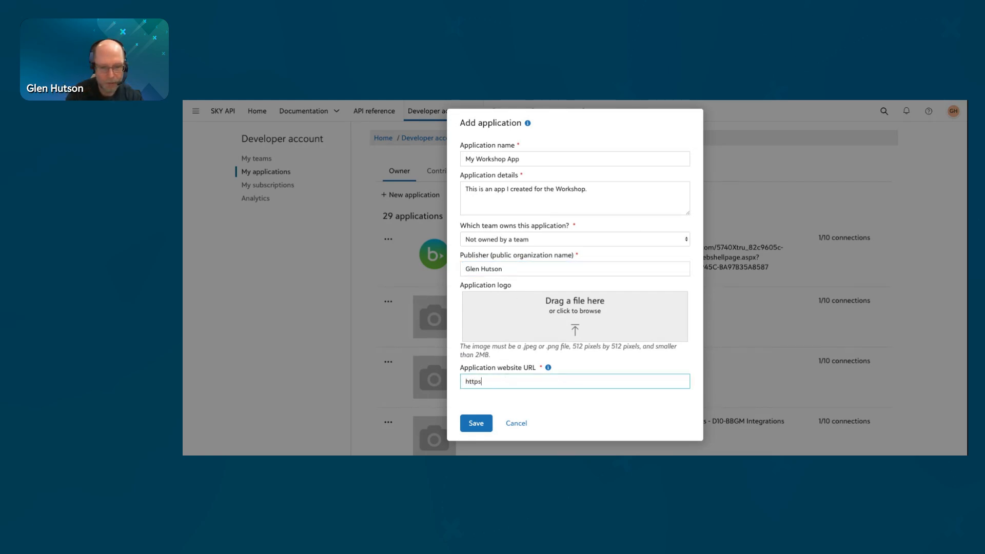
{"action": "type", "text": "://www.someorg.null"}
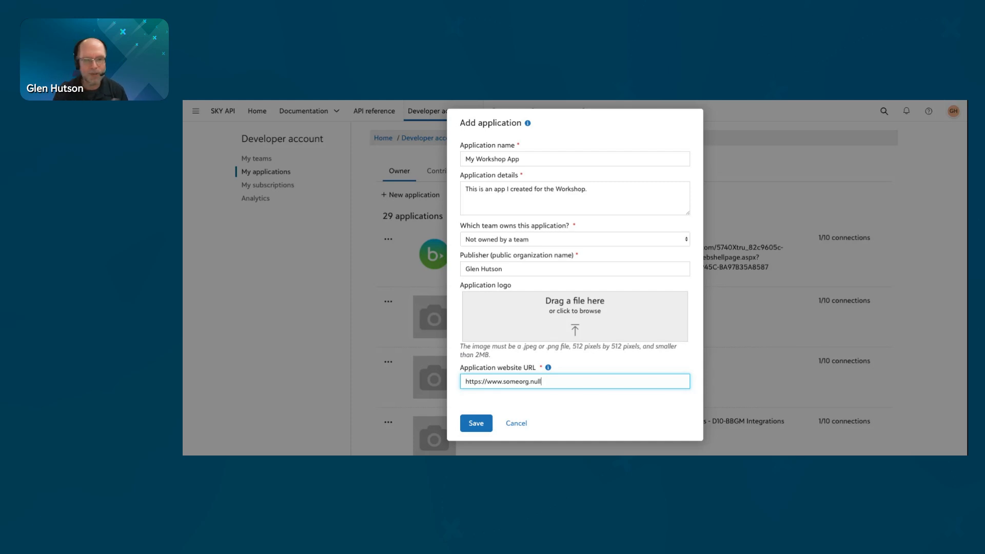
{"action": "left_click", "coordinate": [475, 425]}
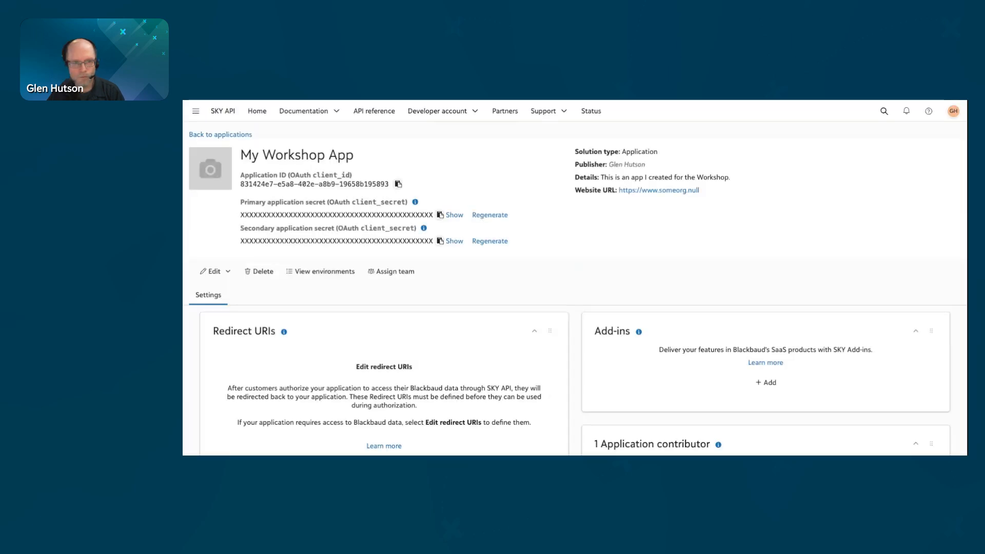
- Review the new application's settings page, from its credentials and redirect URIs down to the Scopes section
{"action": "scroll", "coordinate": [574, 280], "scroll_direction": "down", "scroll_amount": 2}
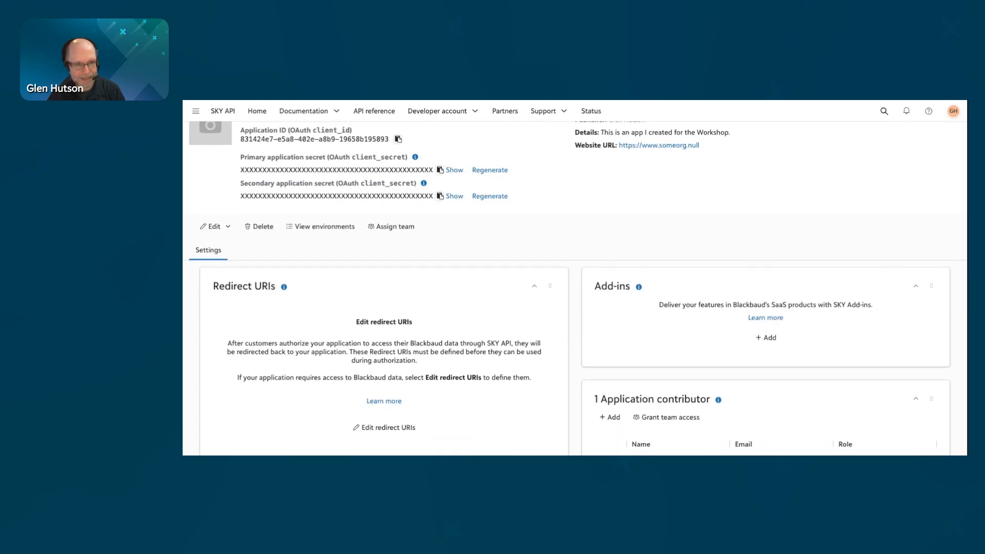
{"action": "scroll", "coordinate": [575, 280], "scroll_direction": "up", "scroll_amount": 2}
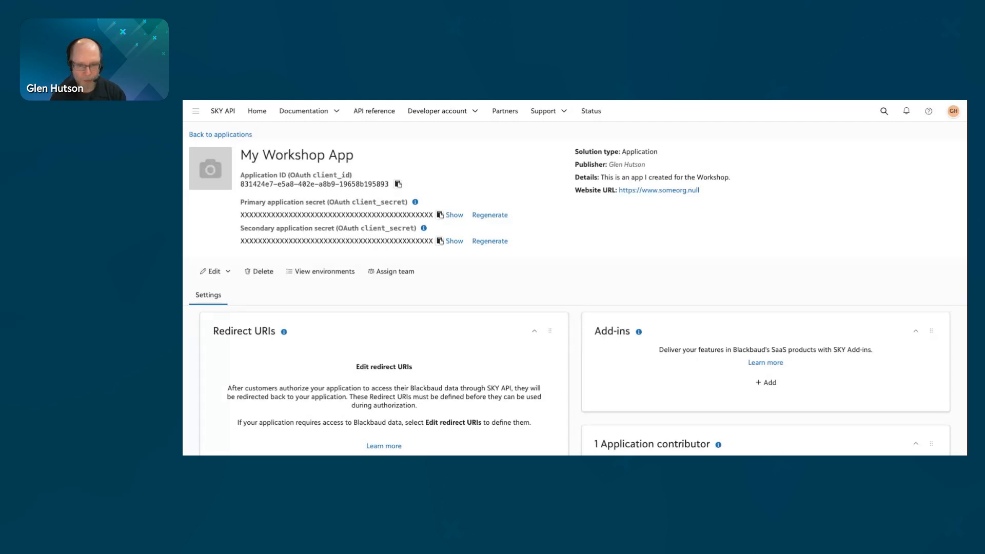
{"action": "scroll", "coordinate": [574, 287], "scroll_direction": "down", "scroll_amount": 4}
{"action": "scroll", "coordinate": [479, 369], "scroll_direction": "down", "scroll_amount": 3}
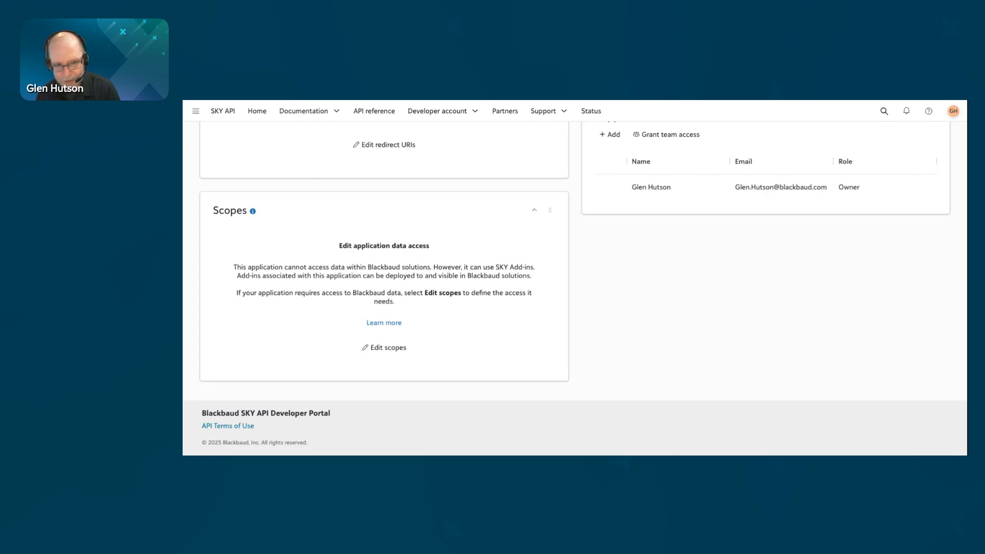
{"action": "left_click", "coordinate": [393, 352]}
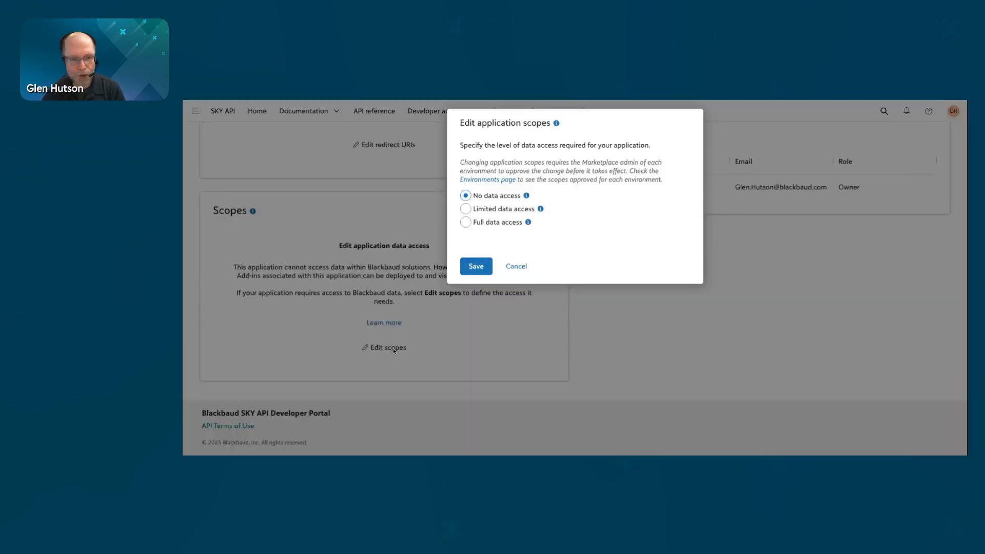
{"action": "left_click", "coordinate": [465, 209]}
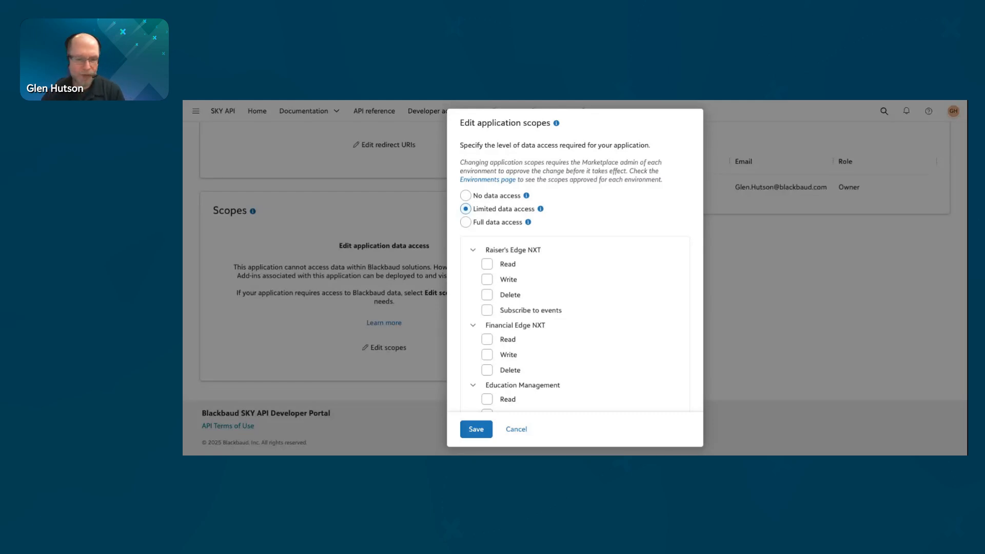
{"action": "left_click", "coordinate": [491, 267]}
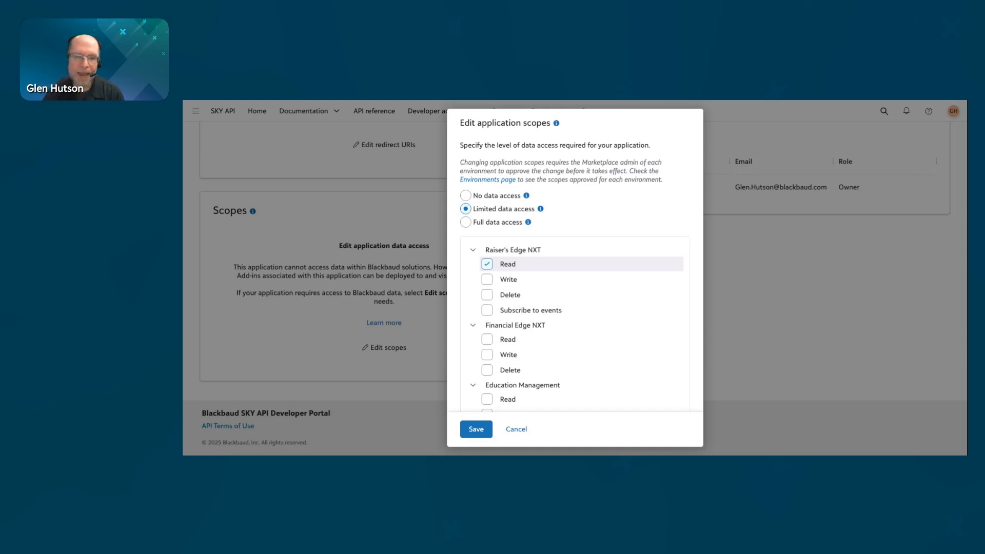
{"action": "left_click", "coordinate": [488, 280]}
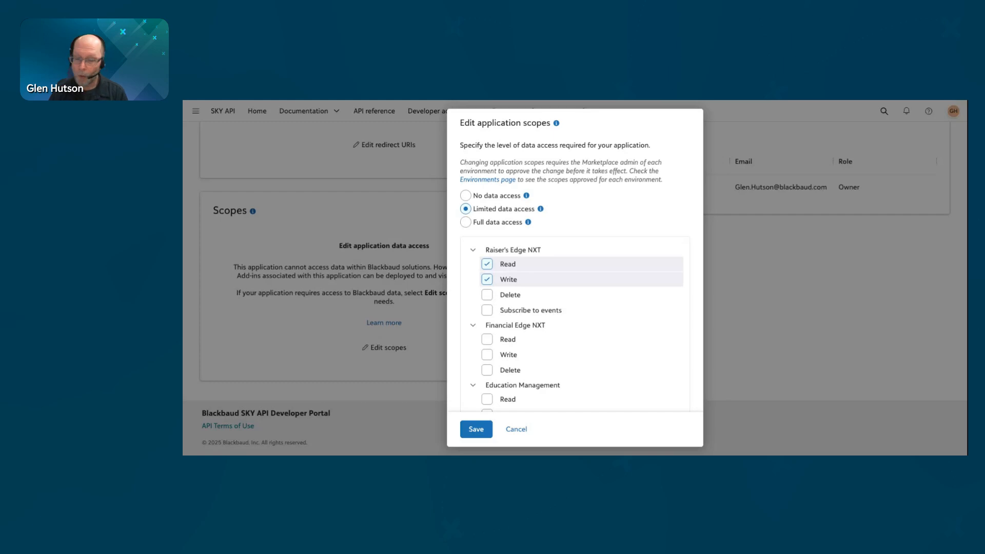
{"action": "left_click", "coordinate": [486, 296]}
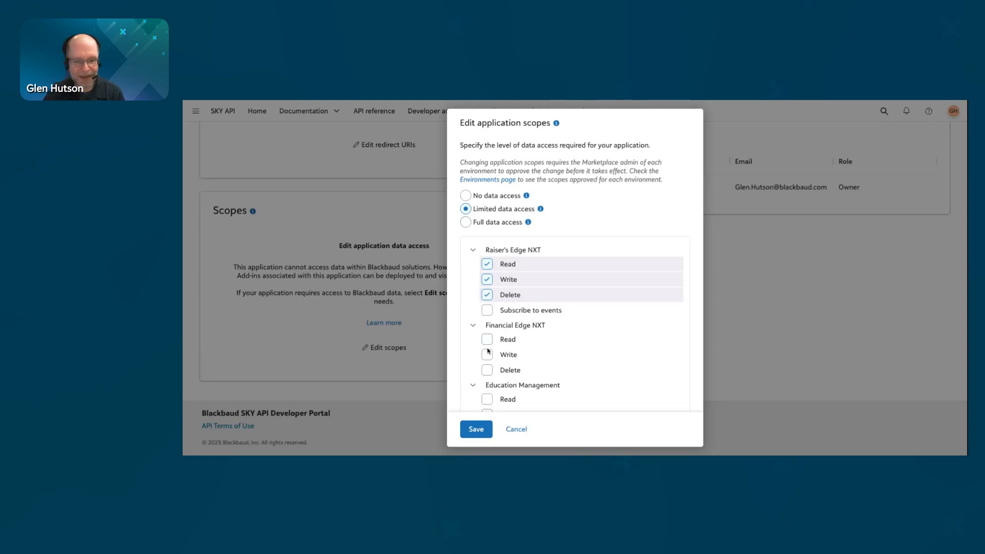
{"action": "left_click", "coordinate": [517, 429]}
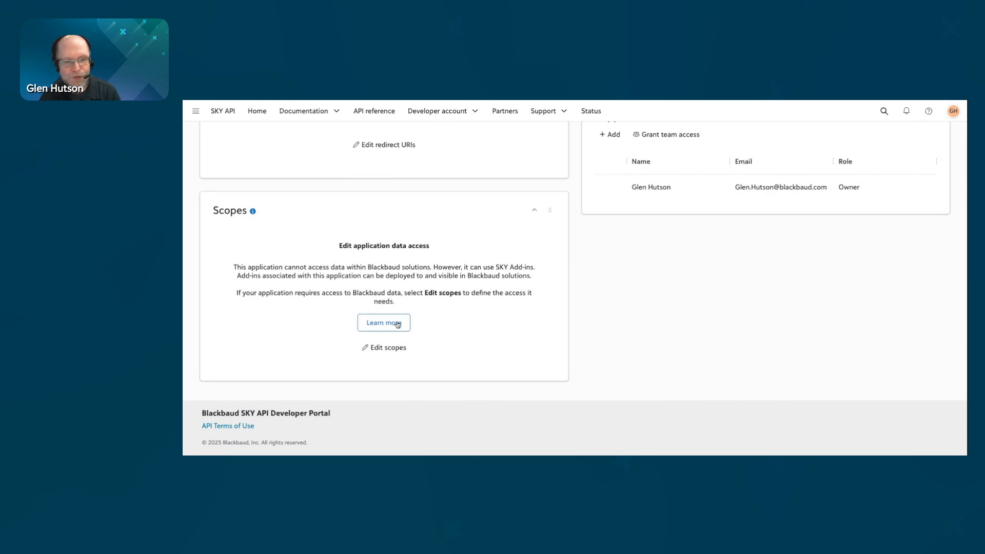
- Edit the application scopes to limited data access with Read and Write for Raiser's Edge NXT
{"action": "left_click", "coordinate": [393, 352]}
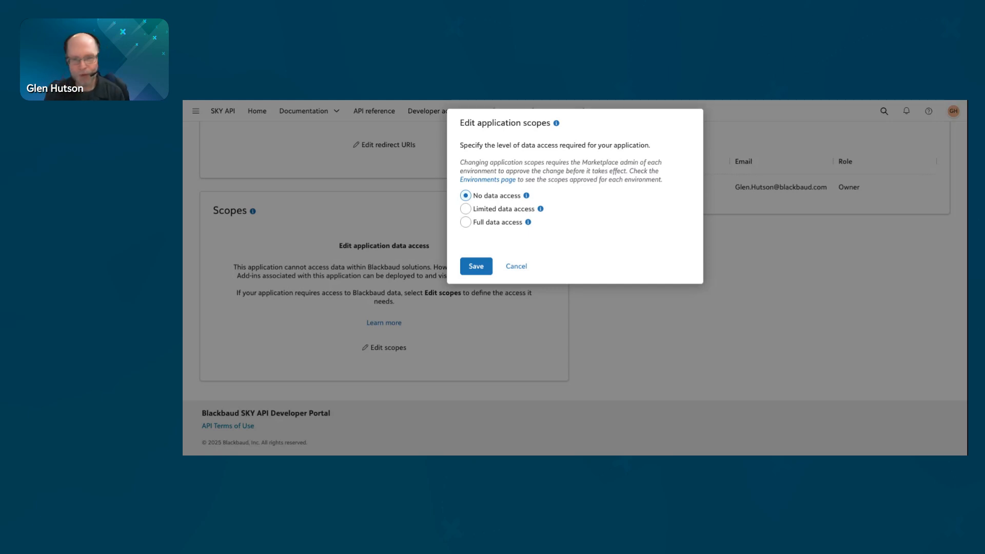
{"action": "left_click", "coordinate": [466, 208]}
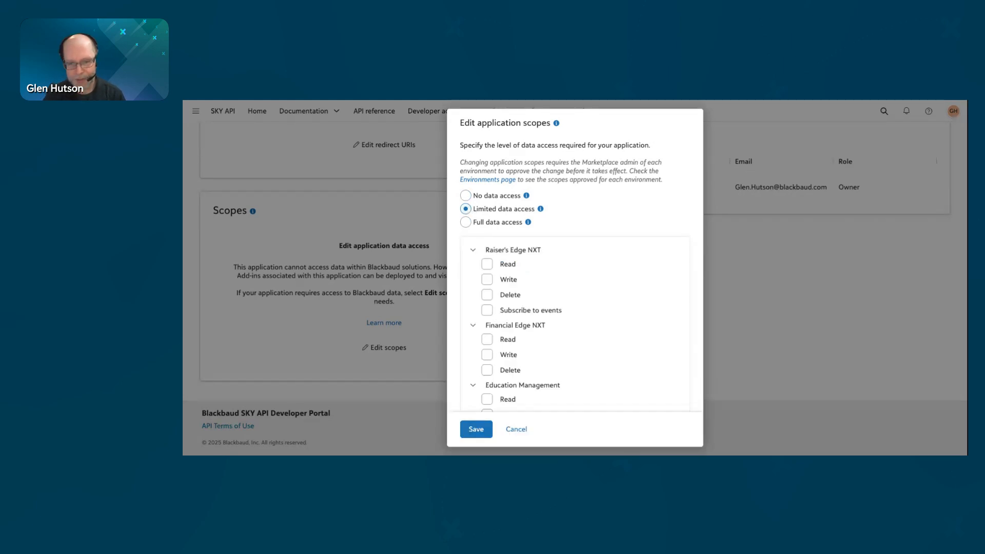
{"action": "left_click", "coordinate": [488, 264]}
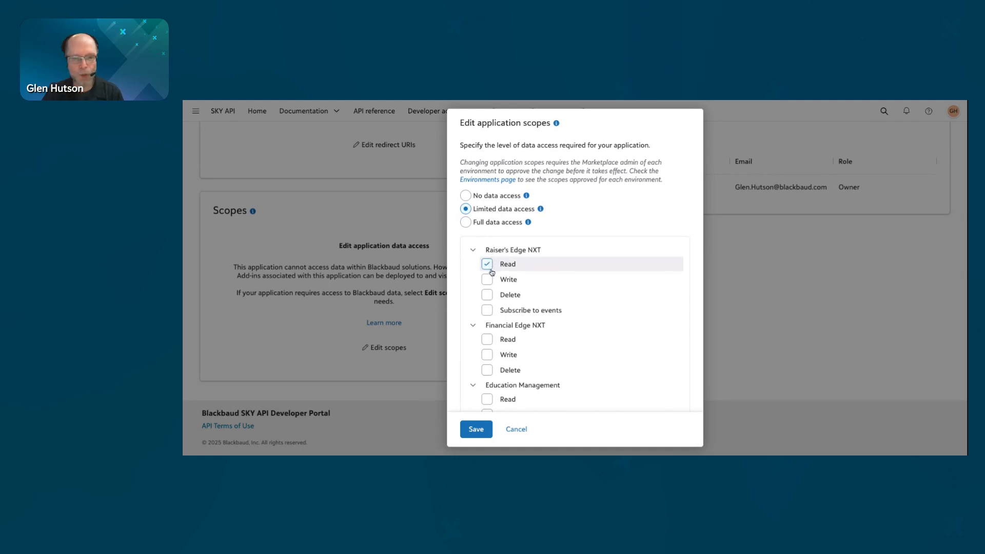
{"action": "left_click", "coordinate": [487, 279]}
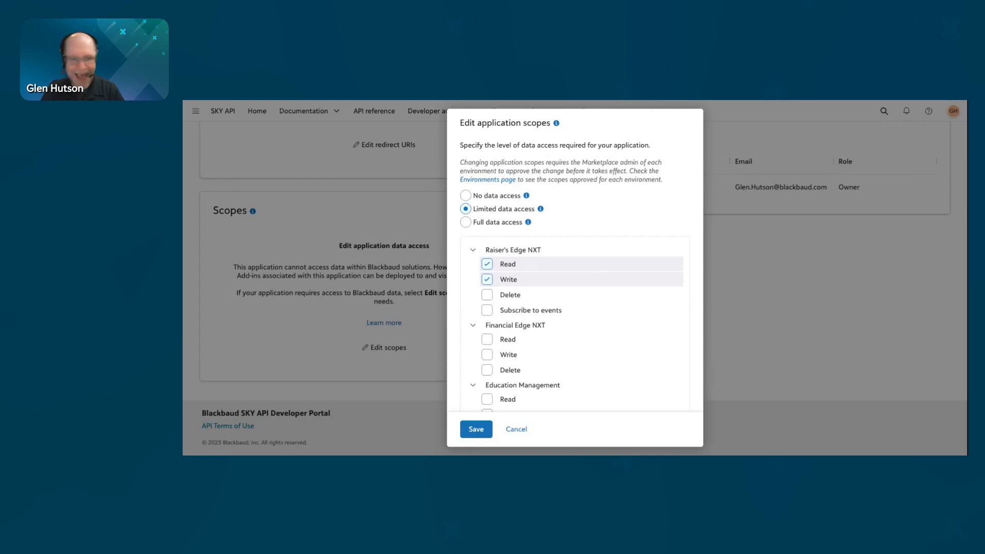
{"action": "left_click", "coordinate": [466, 222]}
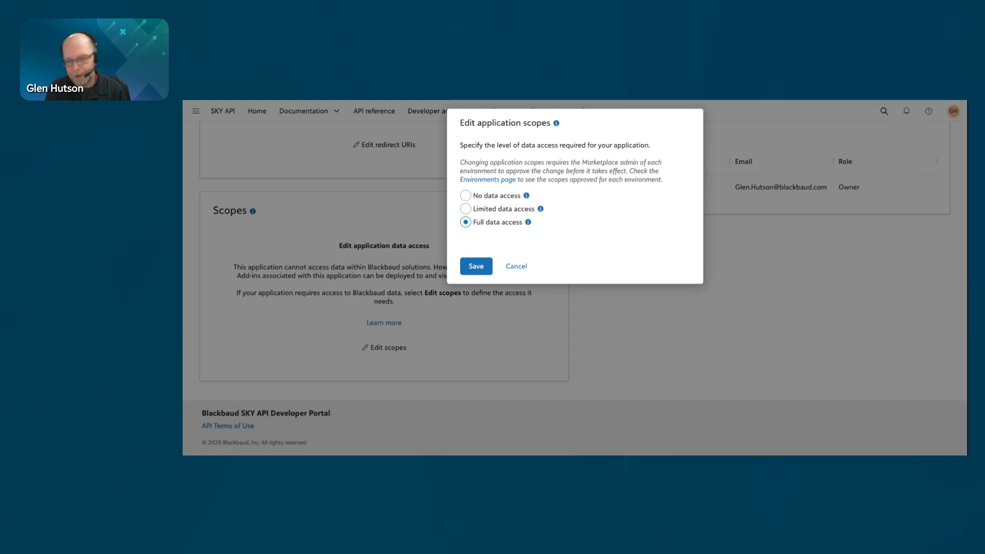
{"action": "left_click", "coordinate": [466, 209]}
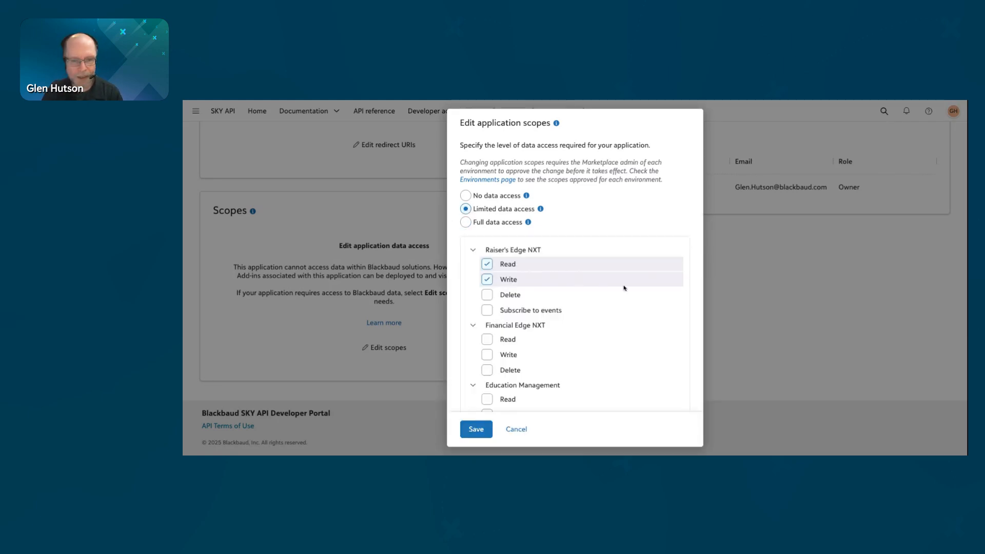